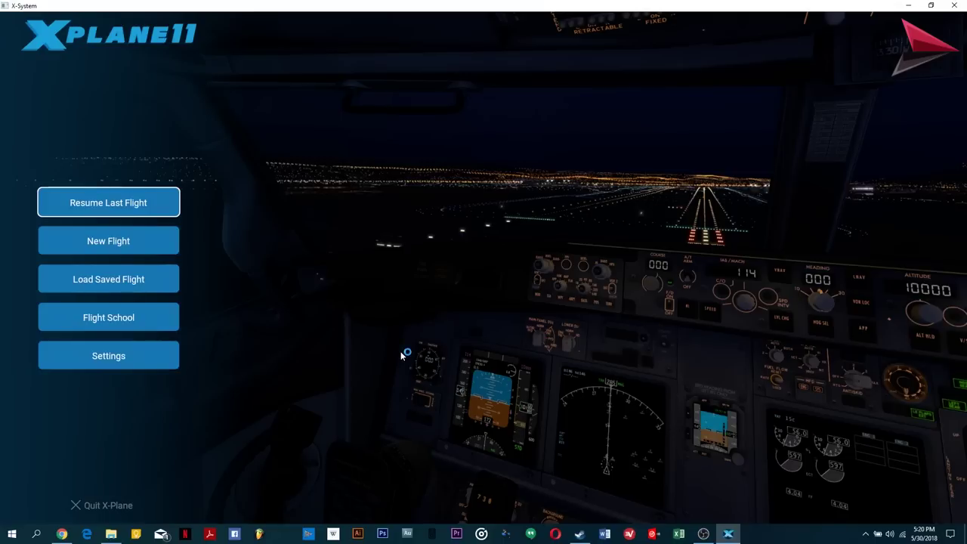
- Switch from the X-Plane 11 main menu to Chrome's SimBrief page through the taskbar preview
mouse_move(52, 539)
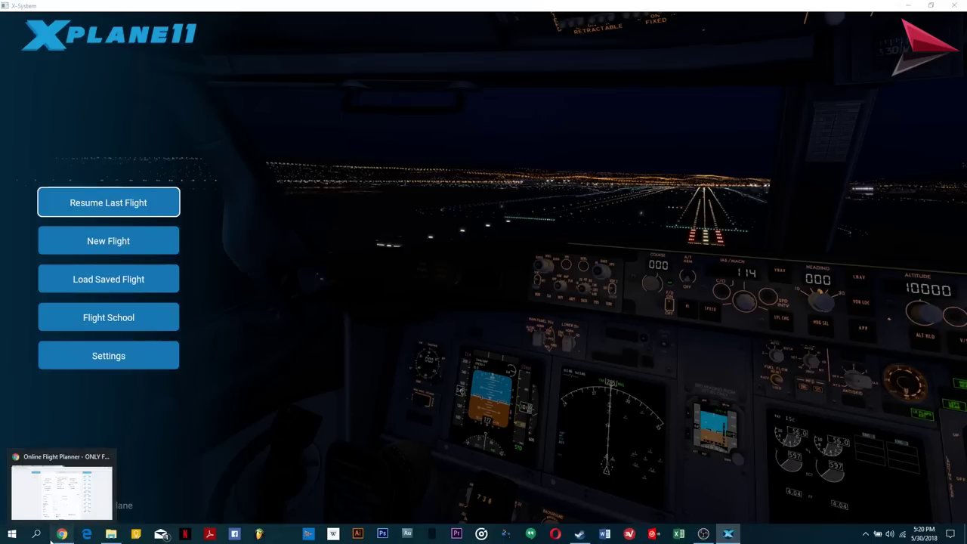
click(62, 491)
click(329, 7)
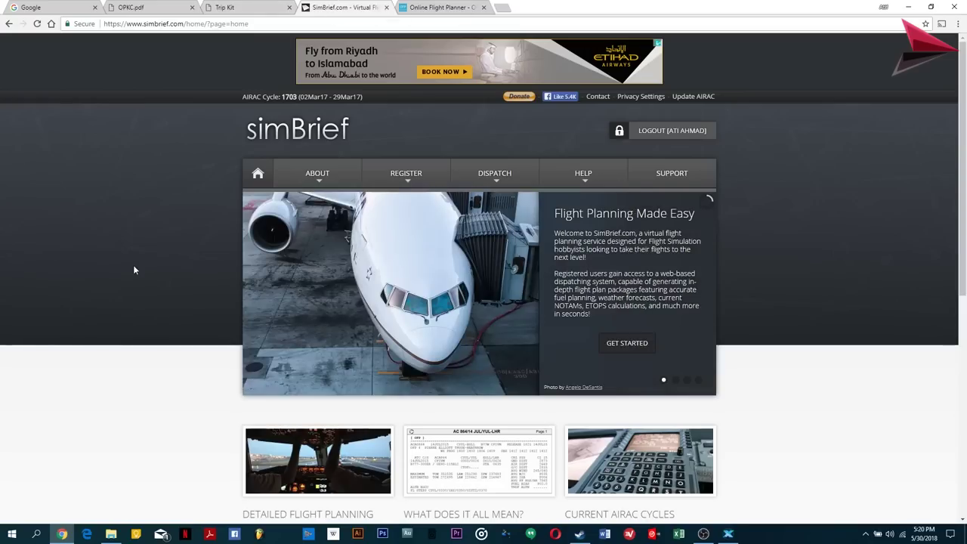
- Switch to the OPKC.pdf tab showing Jinnah Intl airport information for Karachi
key(ctrl+2)
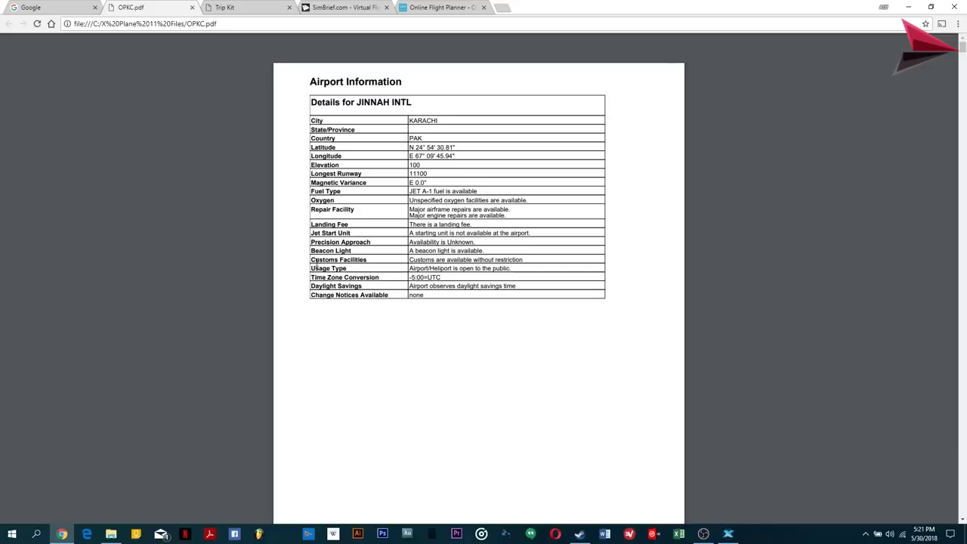
- Look through the Karachi OPKC.pdf and the Dubai OMDB Trip Kit documents
click(224, 6)
click(148, 5)
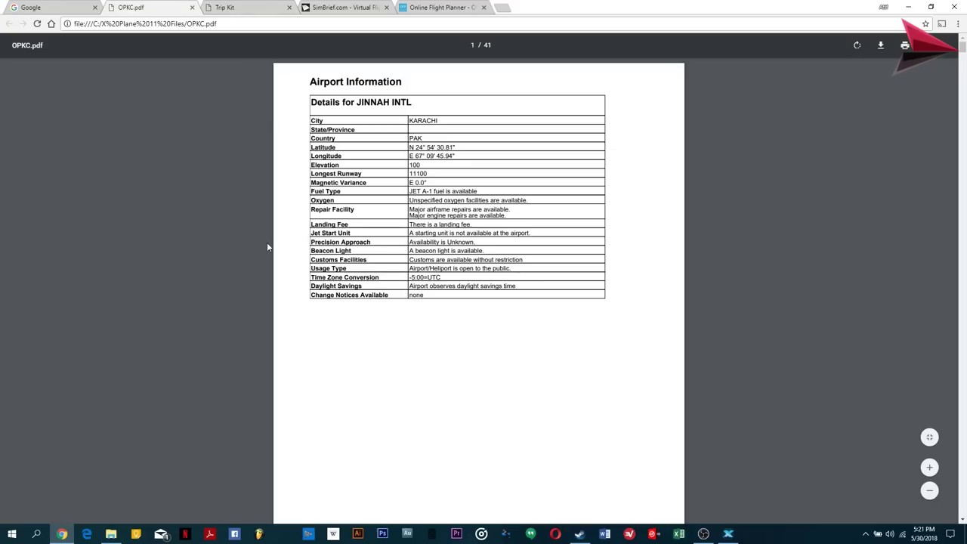
scroll(435, 310, down, 10)
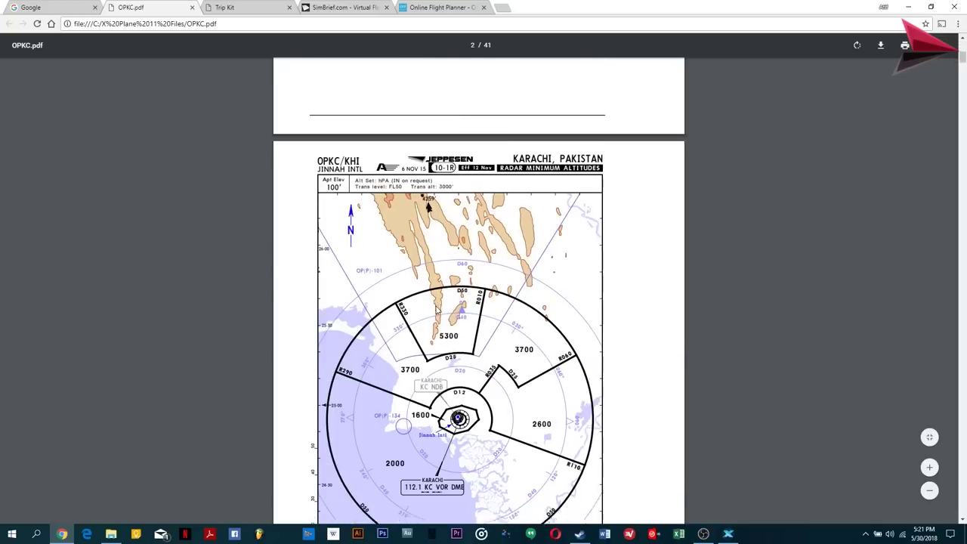
scroll(436, 306, up, 5)
click(224, 6)
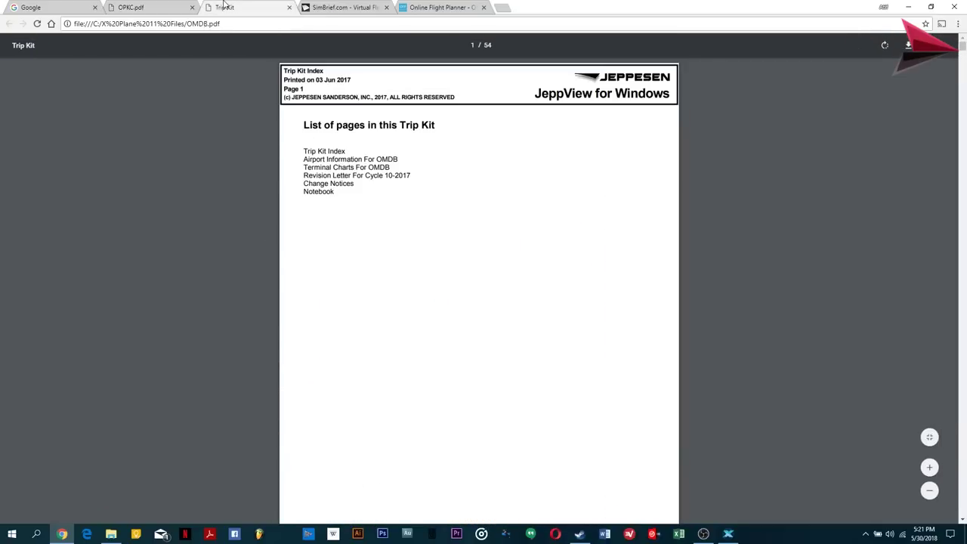
scroll(380, 334, down, 8)
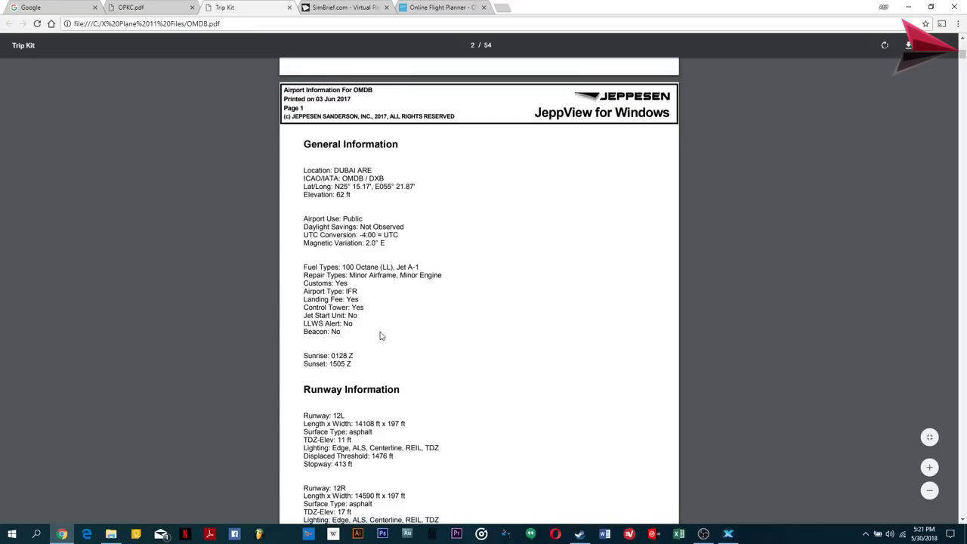
- Rotate OPKC.pdf page 2, the 10-1R Radar Minimum Altitudes chart, a quarter turn counterclockwise
click(130, 7)
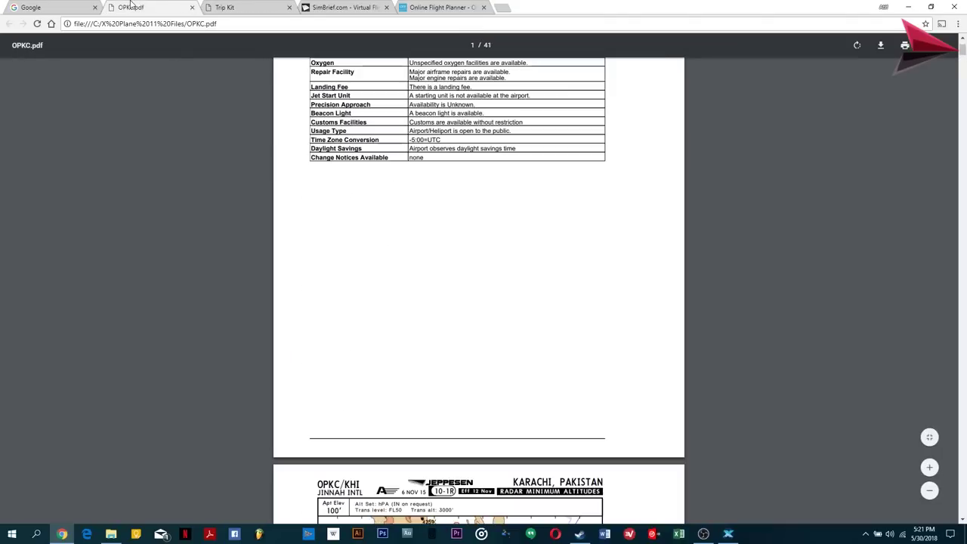
scroll(284, 247, down, 5)
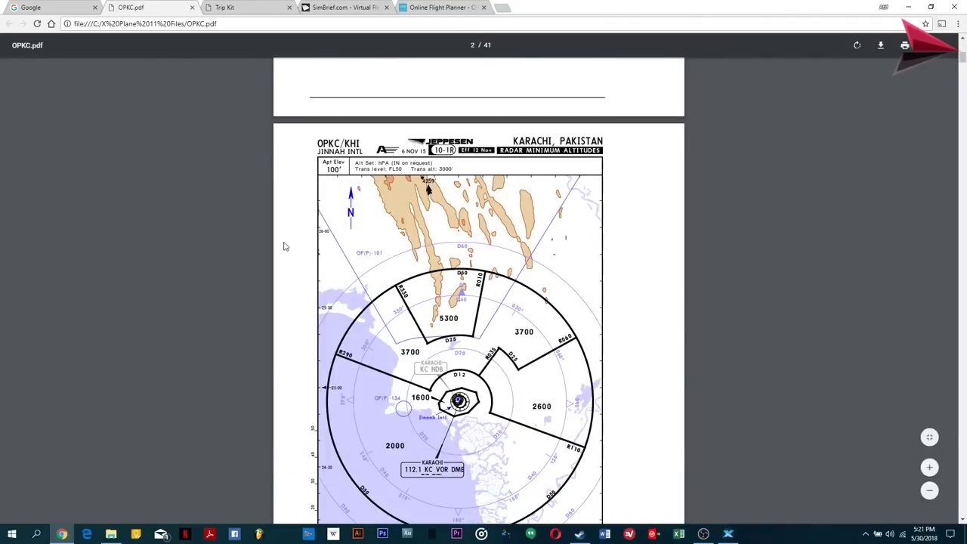
scroll(682, 373, down, 2)
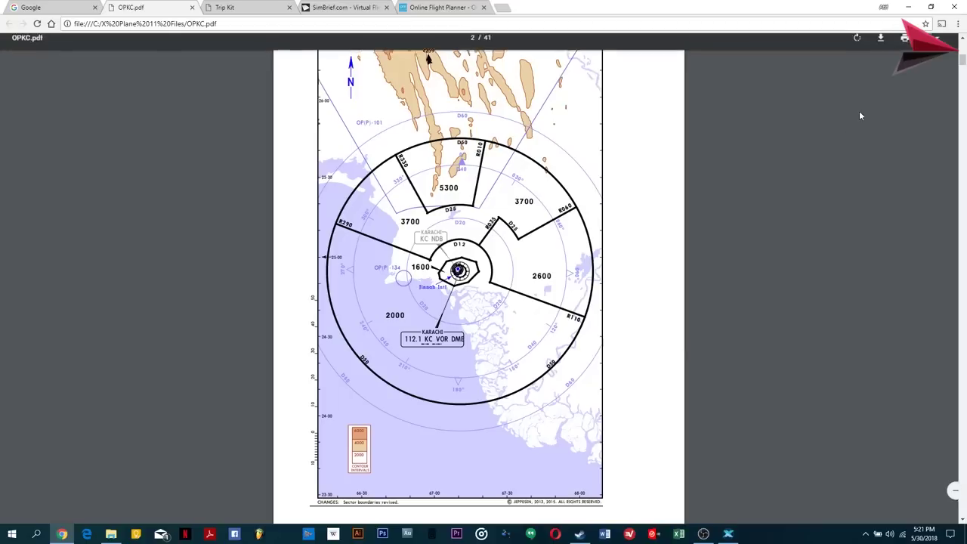
click(857, 47)
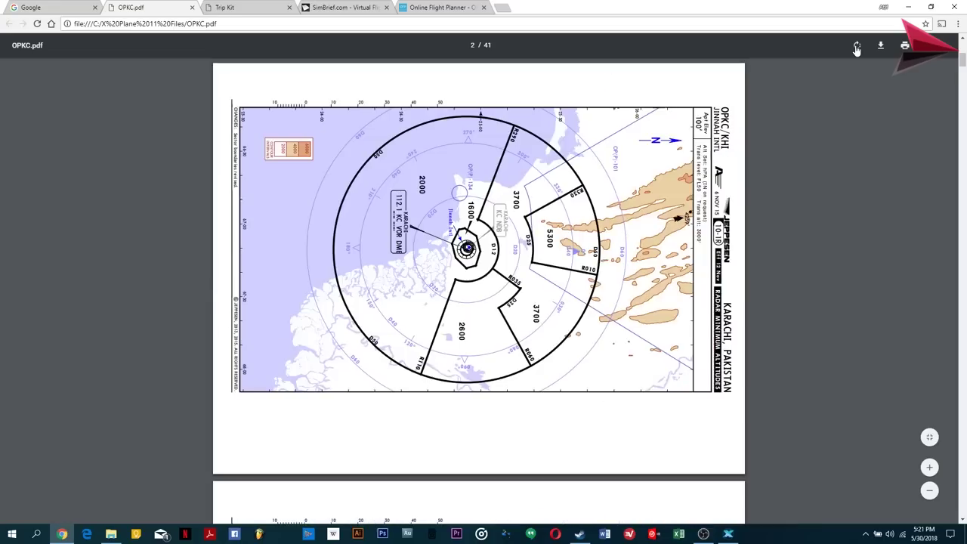
- Rotate the Radar Minimum Altitudes chart three more quarter turns back to upright portrait
click(856, 47)
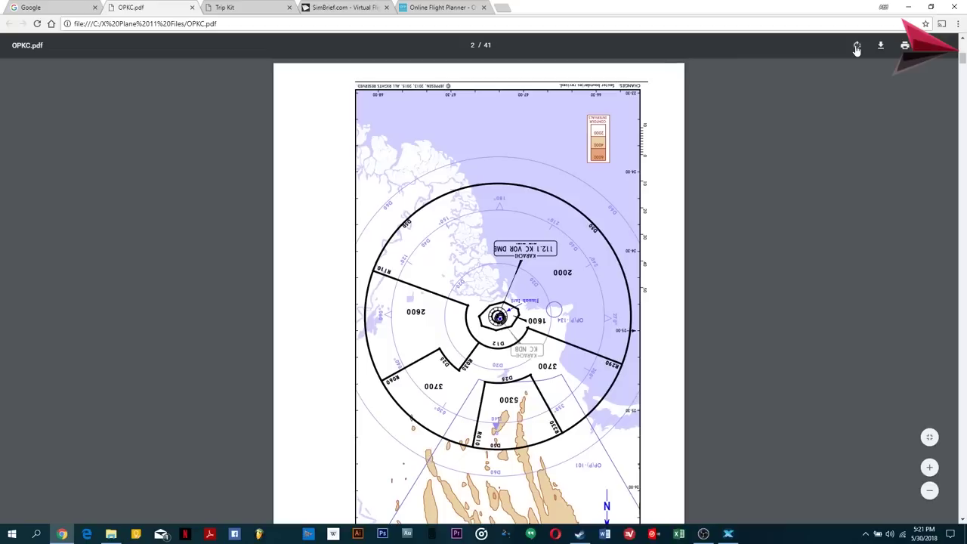
click(857, 47)
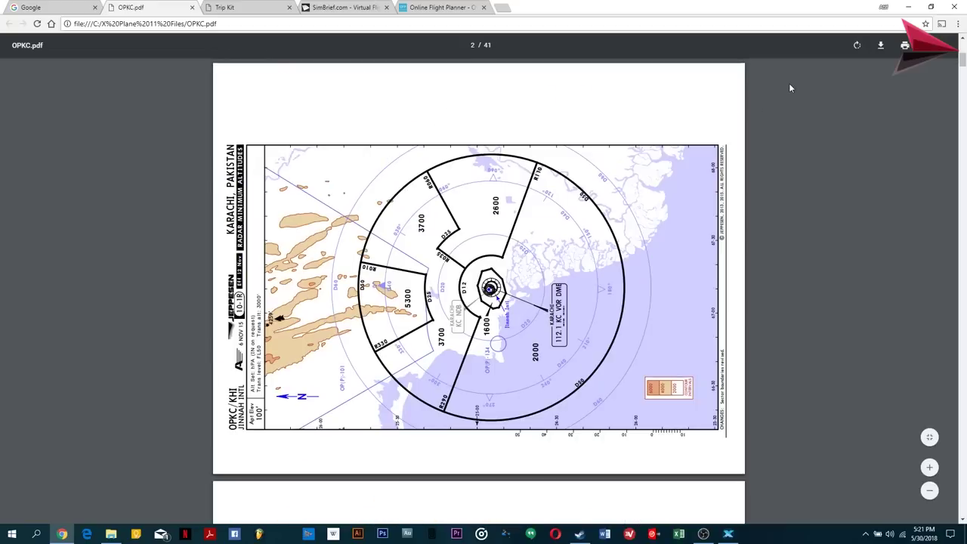
click(856, 46)
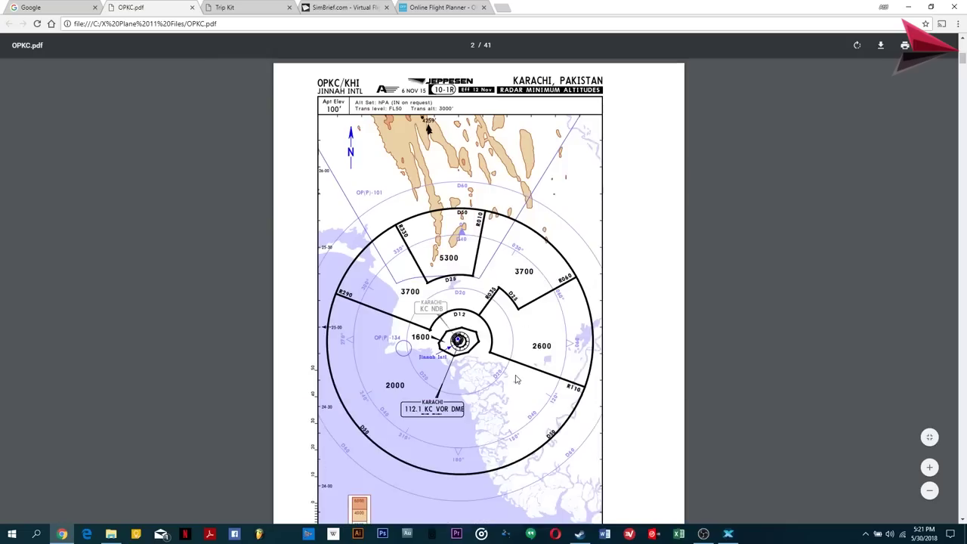
- Scroll OPKC.pdf past the route chart to the 10-1S1 SID Overview for all runways
scroll(517, 379, down, 1)
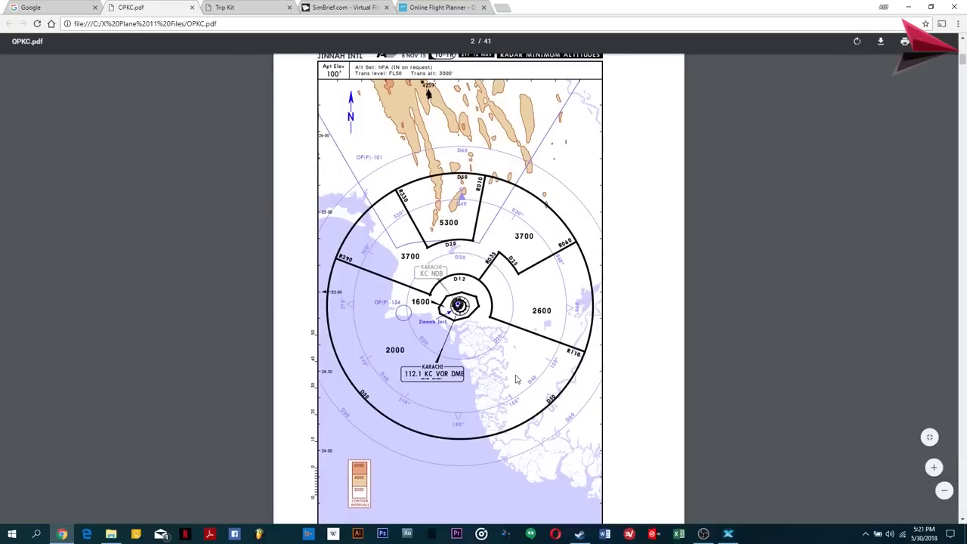
scroll(516, 379, down, 1)
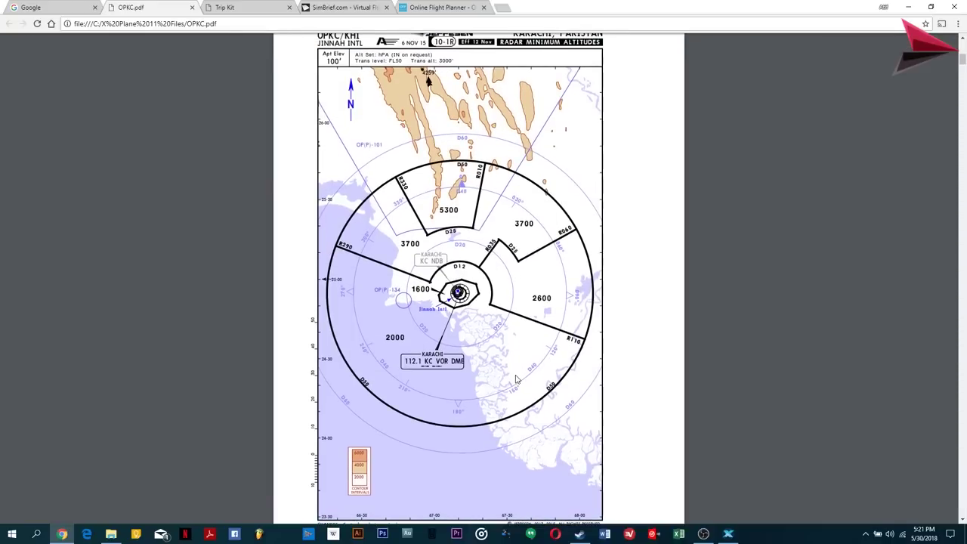
scroll(501, 415, down, 2)
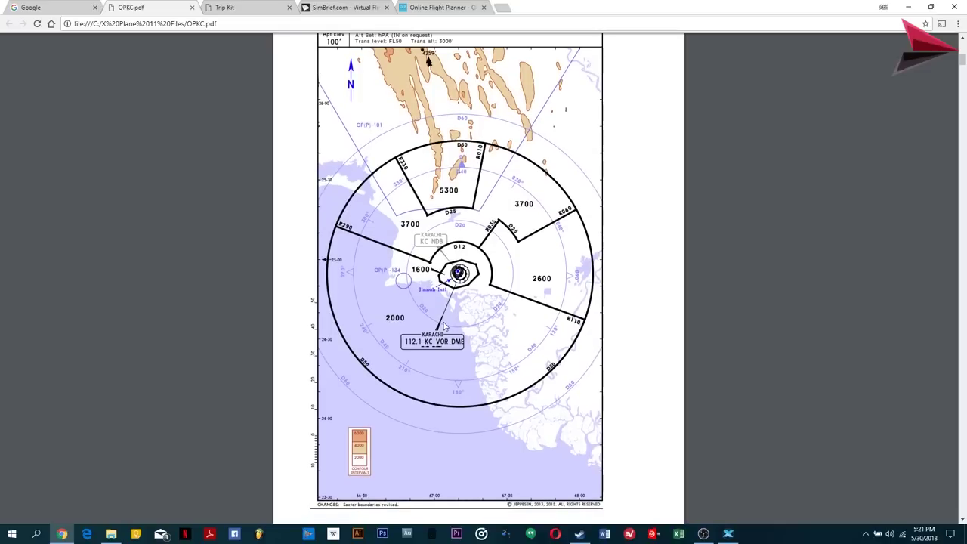
scroll(445, 327, down, 10)
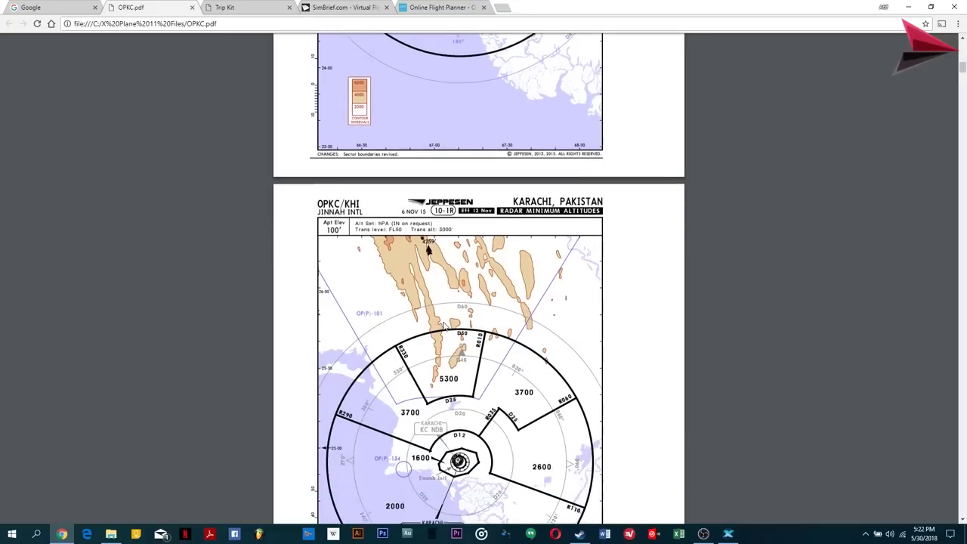
scroll(445, 326, down, 4)
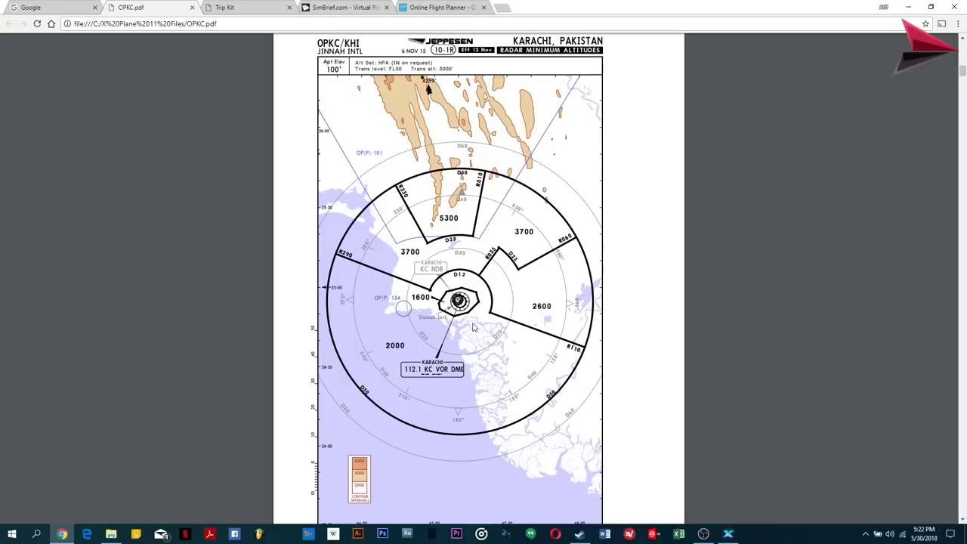
scroll(474, 326, down, 15)
scroll(701, 327, down, 5)
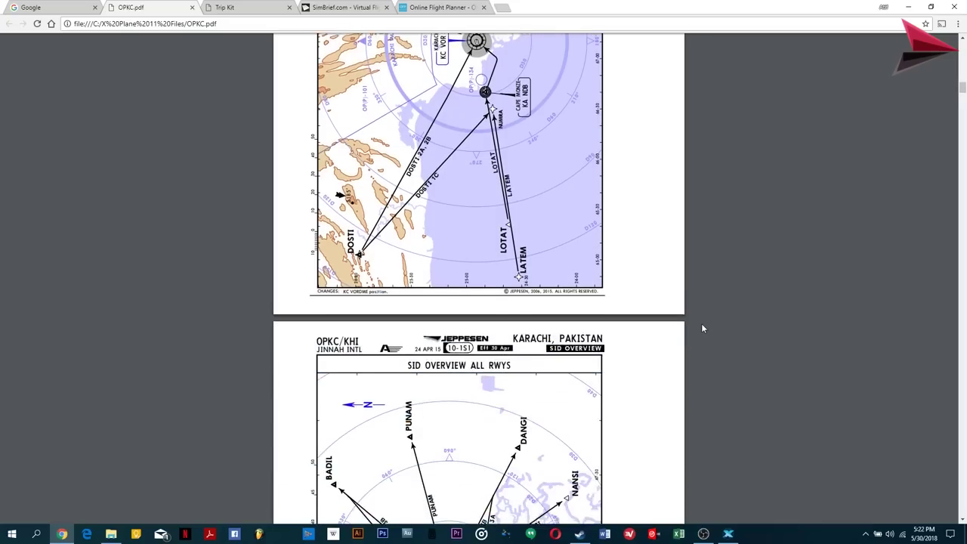
- Rotate the Karachi 10-1S1 SID Overview to landscape, then switch to the OMDB Trip Kit
scroll(702, 328, down, 3)
mouse_move(768, 63)
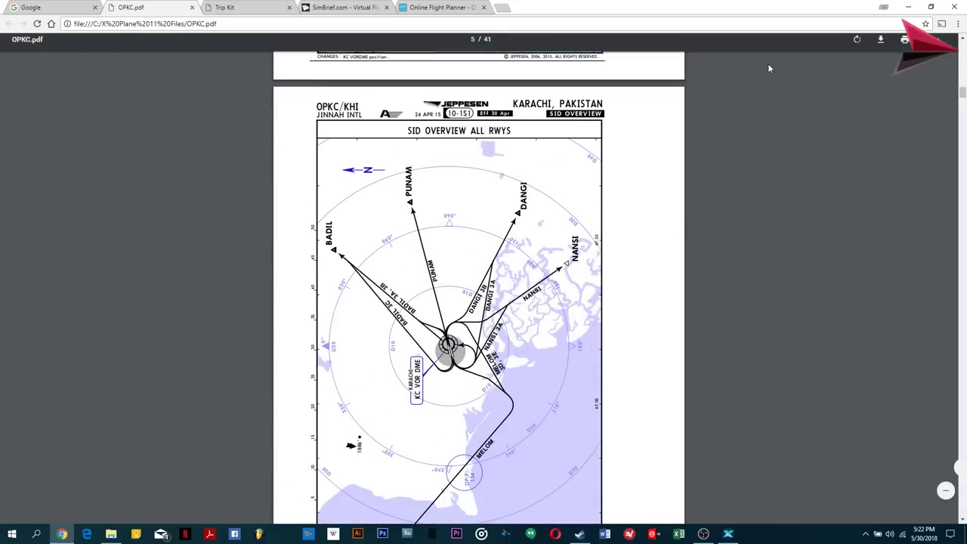
click(857, 45)
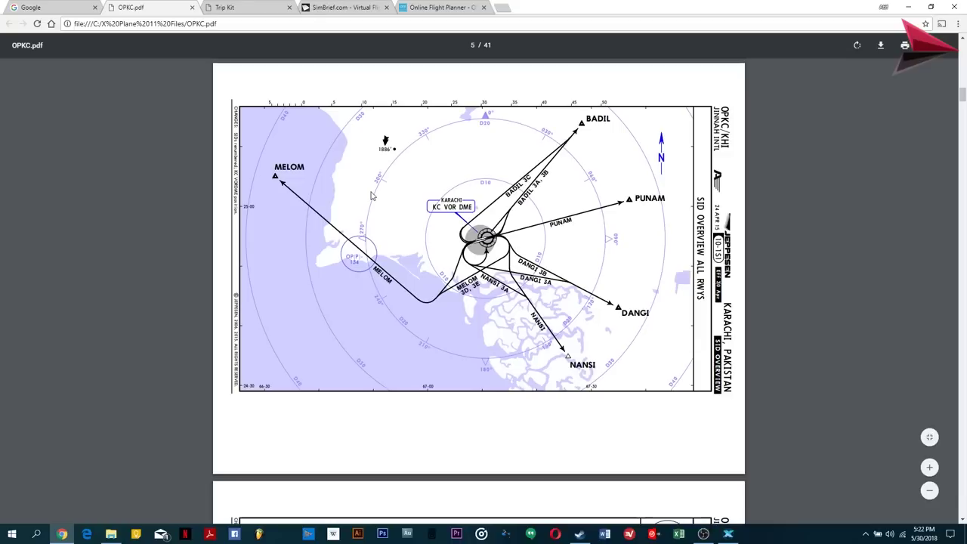
click(249, 6)
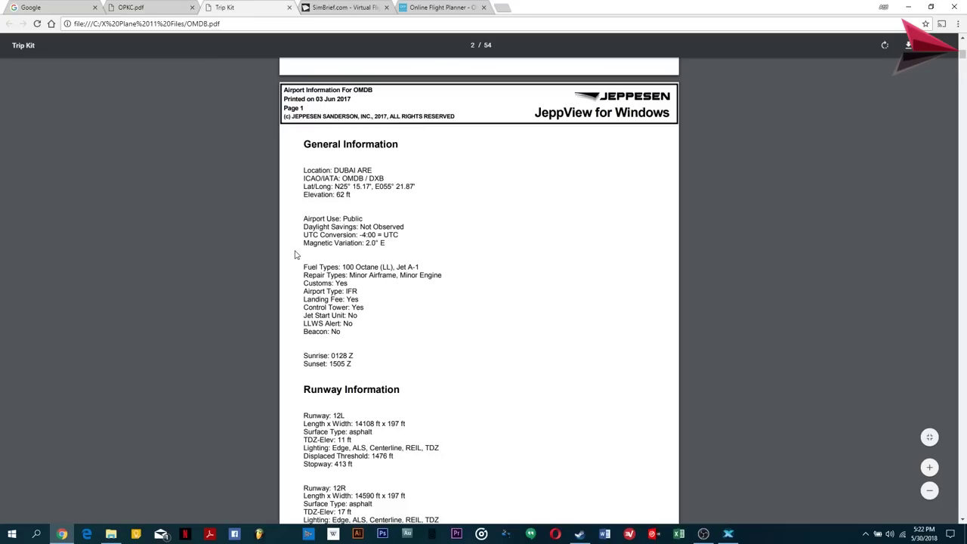
- Check the Dubai communication frequencies, view the Karachi SID chart, then return to OMDB.pdf
scroll(407, 310, down, 6)
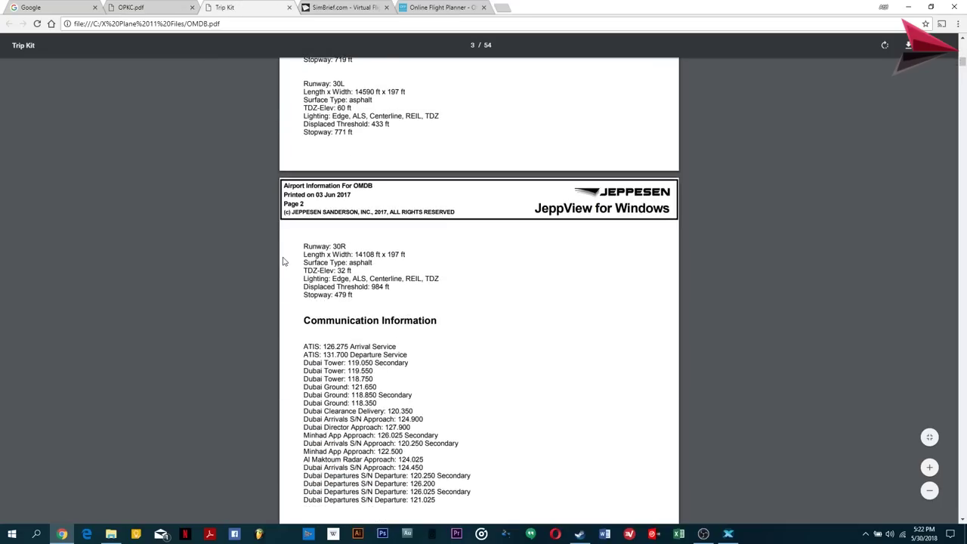
key(ctrl+shift+Tab)
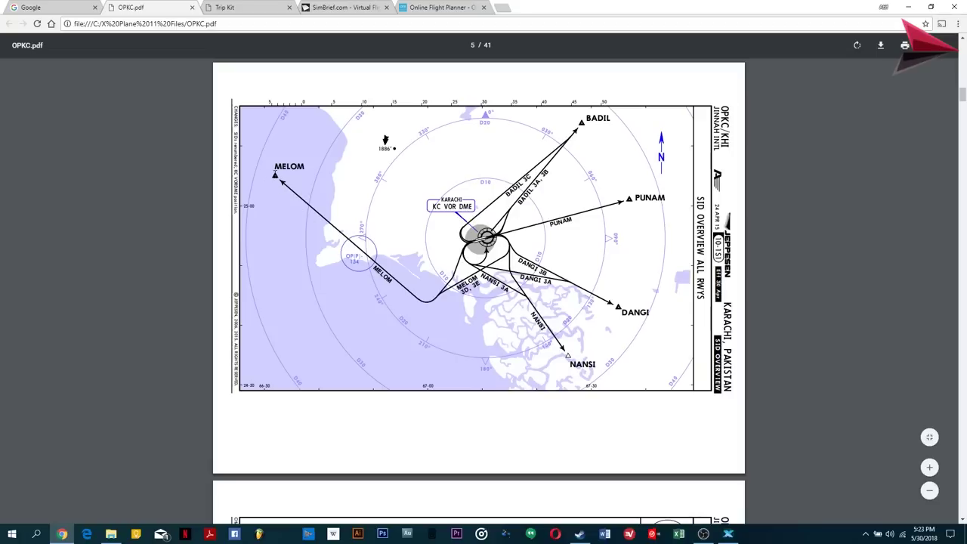
click(251, 7)
- Scroll OMDB.pdf past the minimum altitude chart to page 12, the BUBIN 1B RNAV arrival
scroll(330, 368, down, 5)
scroll(330, 368, down, 10)
scroll(330, 367, down, 10)
scroll(330, 367, down, 18)
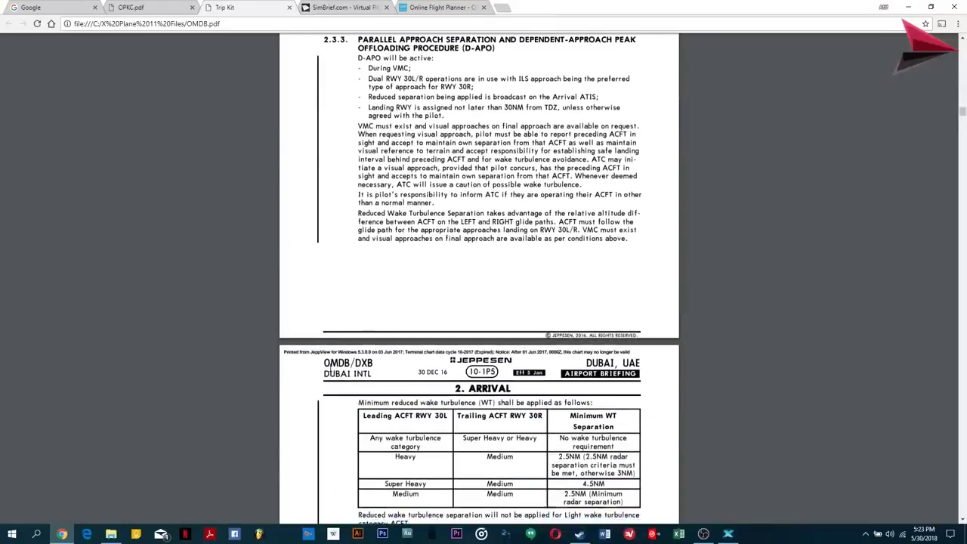
scroll(330, 367, down, 5)
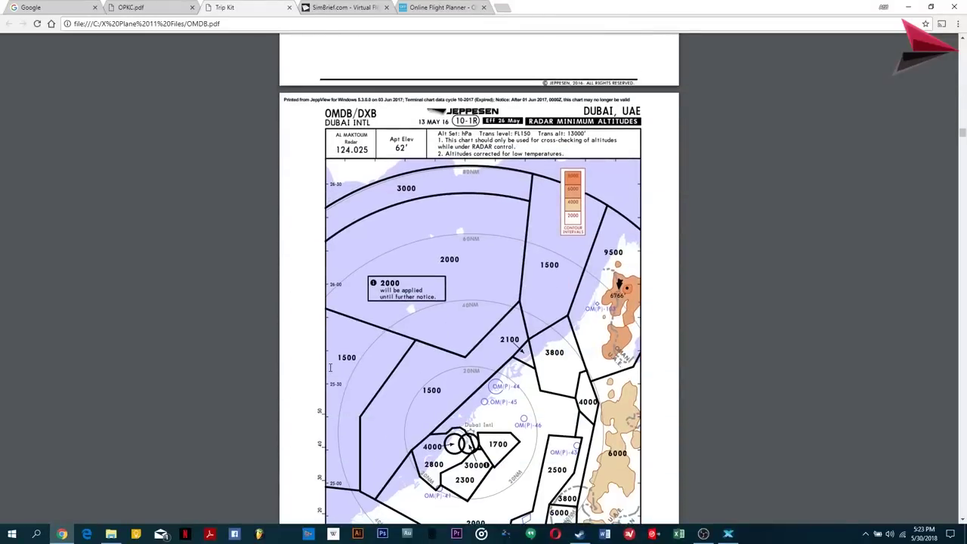
scroll(527, 402, down, 4)
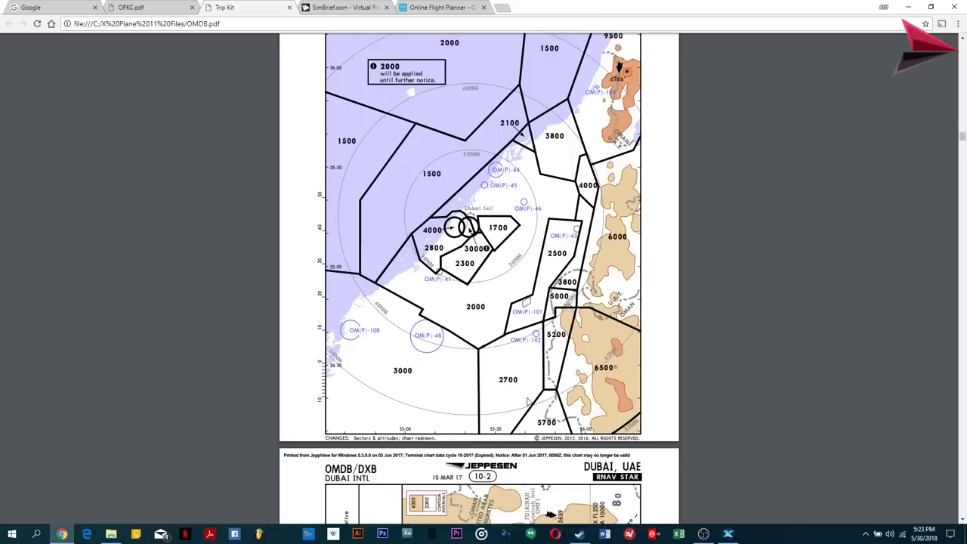
scroll(527, 403, up, 3)
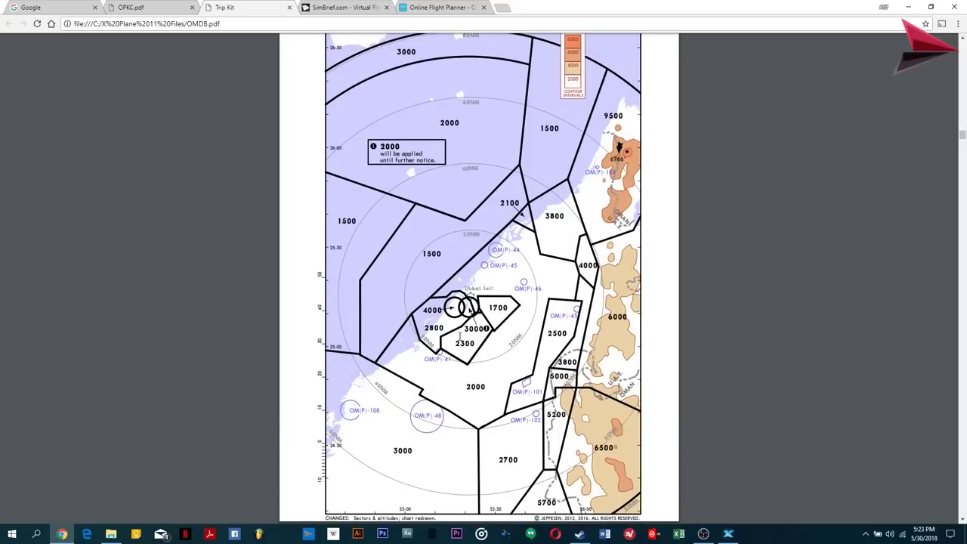
scroll(459, 336, down, 1)
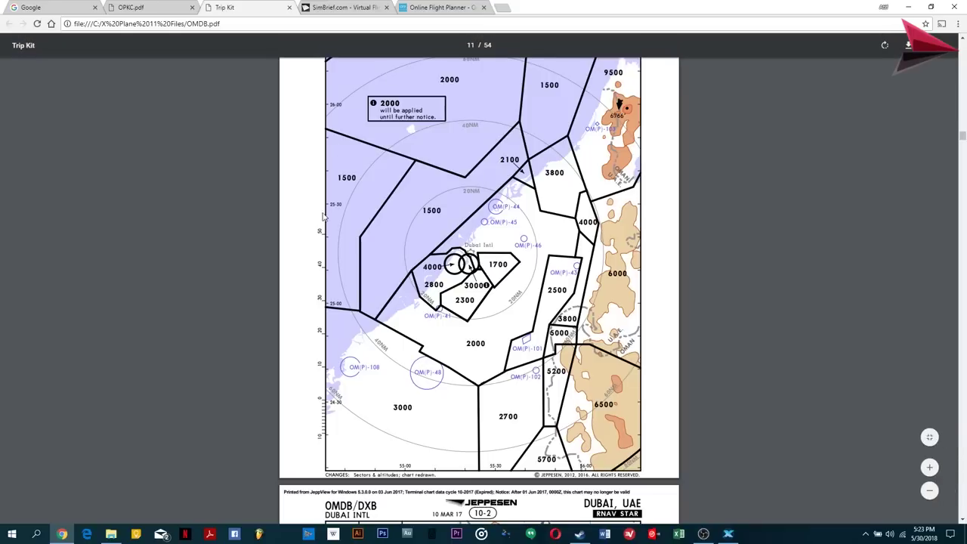
scroll(513, 342, down, 1)
scroll(513, 342, down, 6)
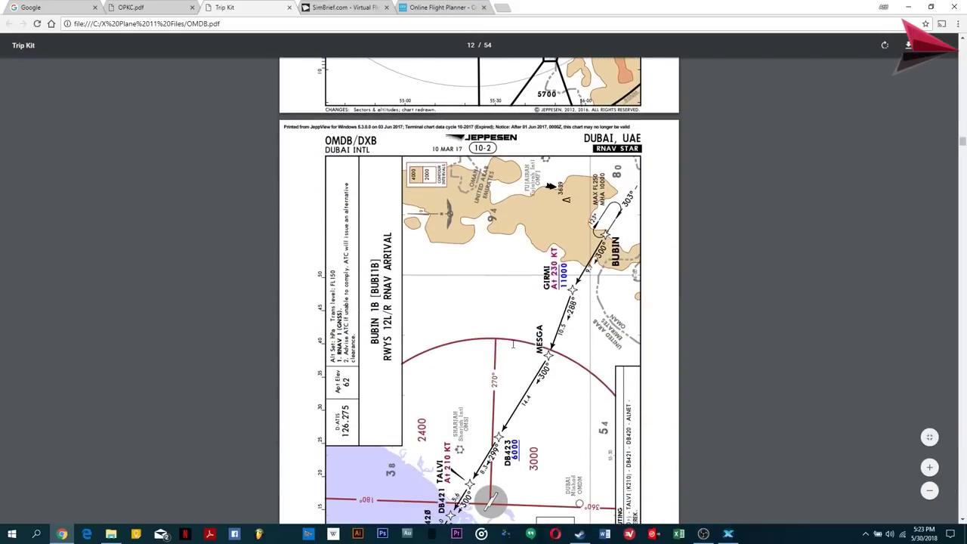
- Rotate the BUBIN 1B RNAV arrival chart to landscape and glance at the BUBIN 9C chart
click(884, 47)
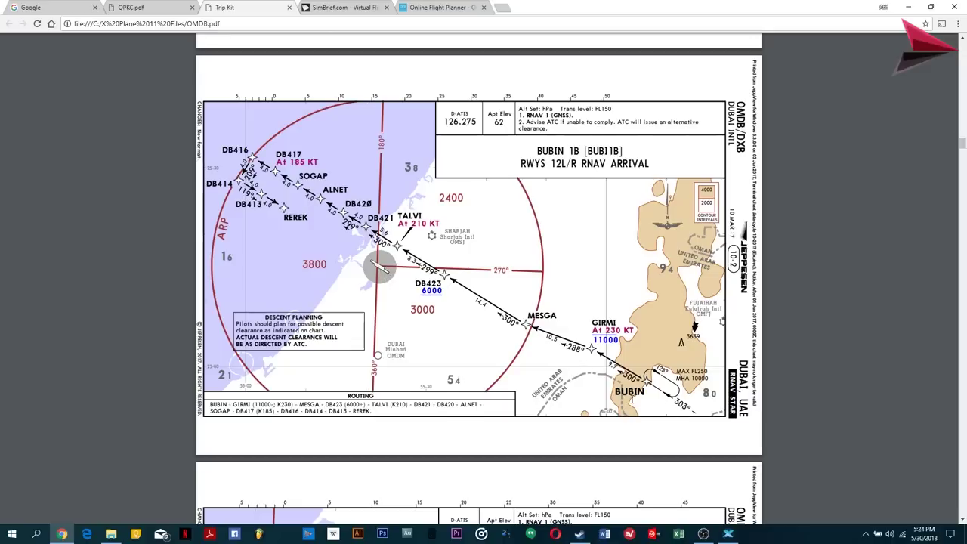
scroll(632, 399, down, 10)
scroll(631, 399, up, 2)
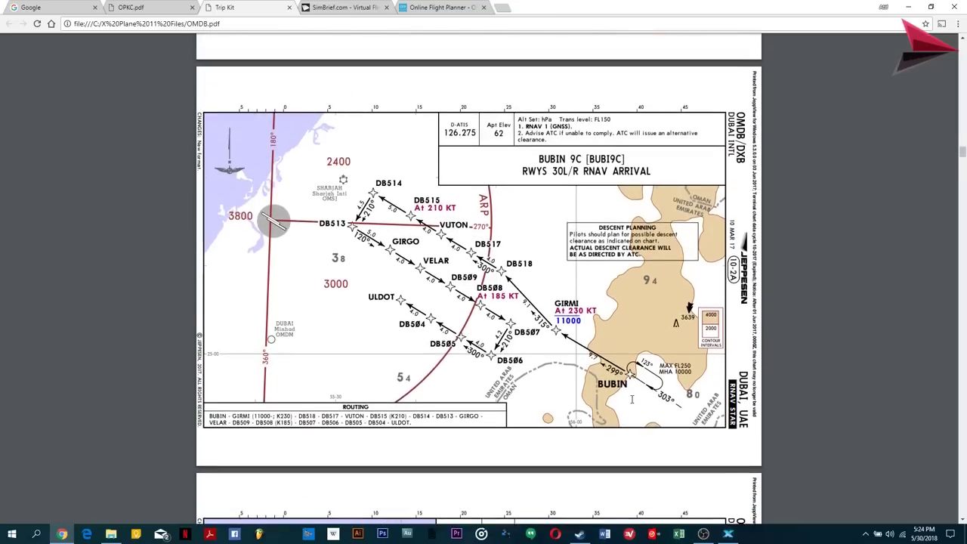
scroll(631, 399, up, 1)
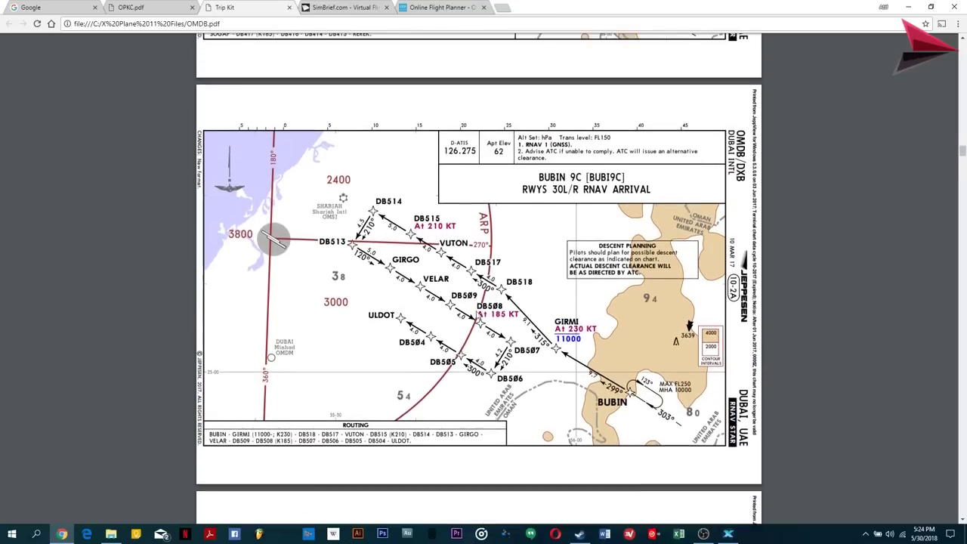
scroll(632, 399, up, 10)
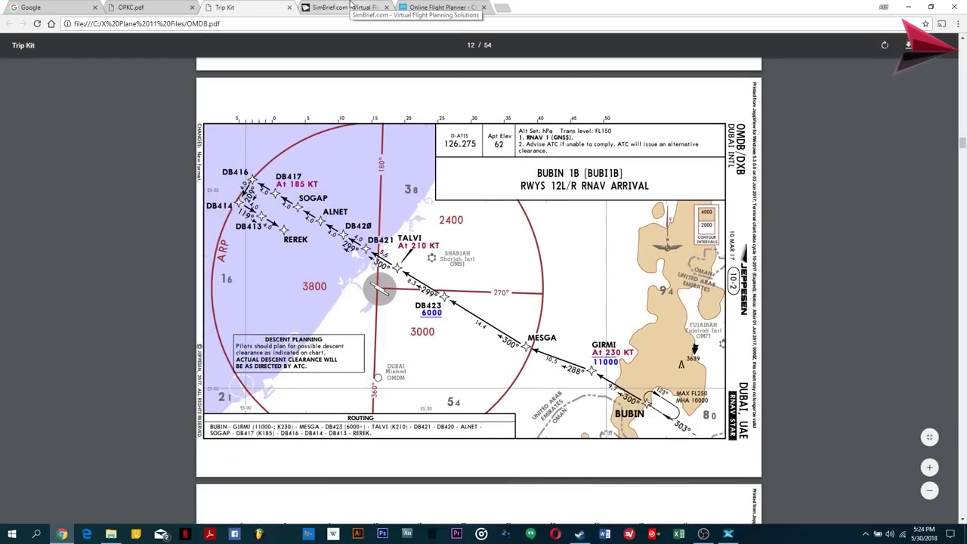
- Glance at the Online Flight Planner route form, then return to the SimBrief home page
click(350, 6)
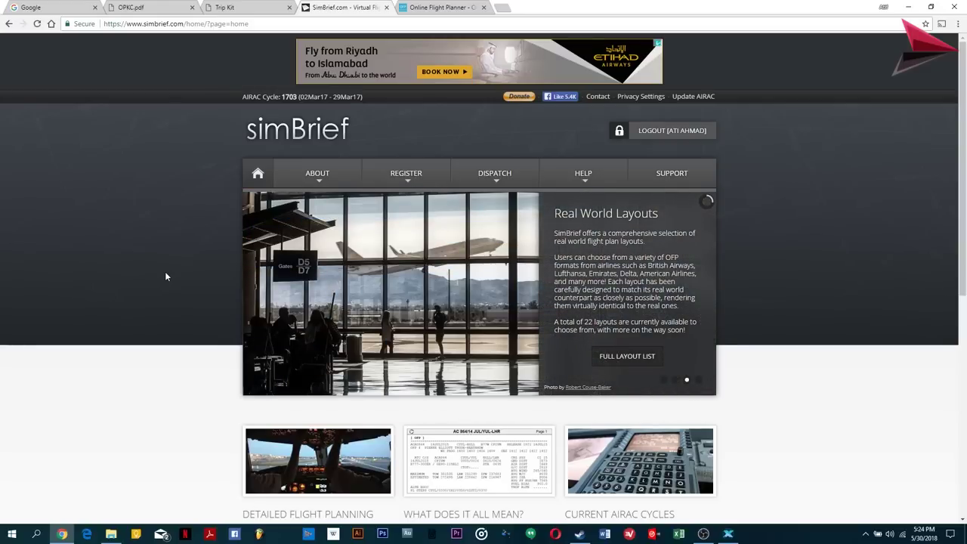
click(438, 7)
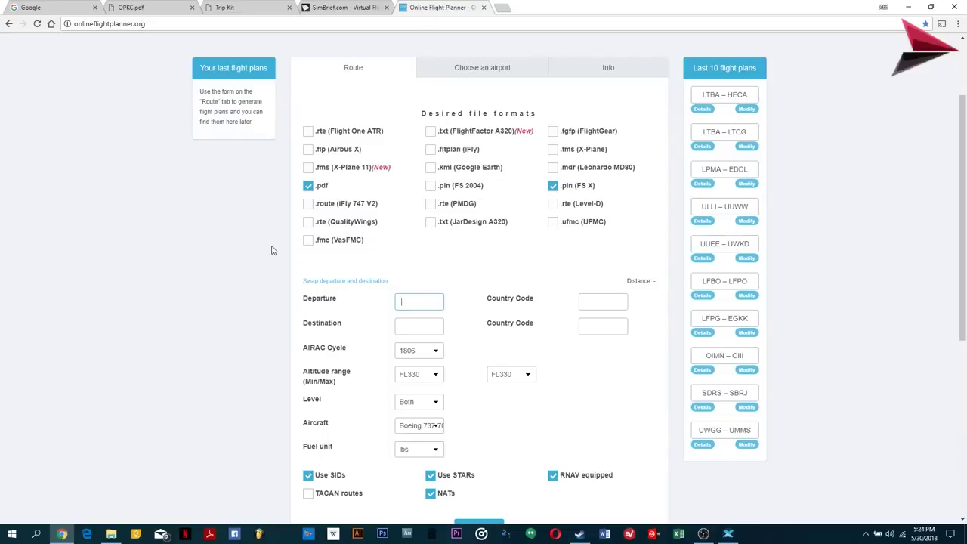
click(332, 7)
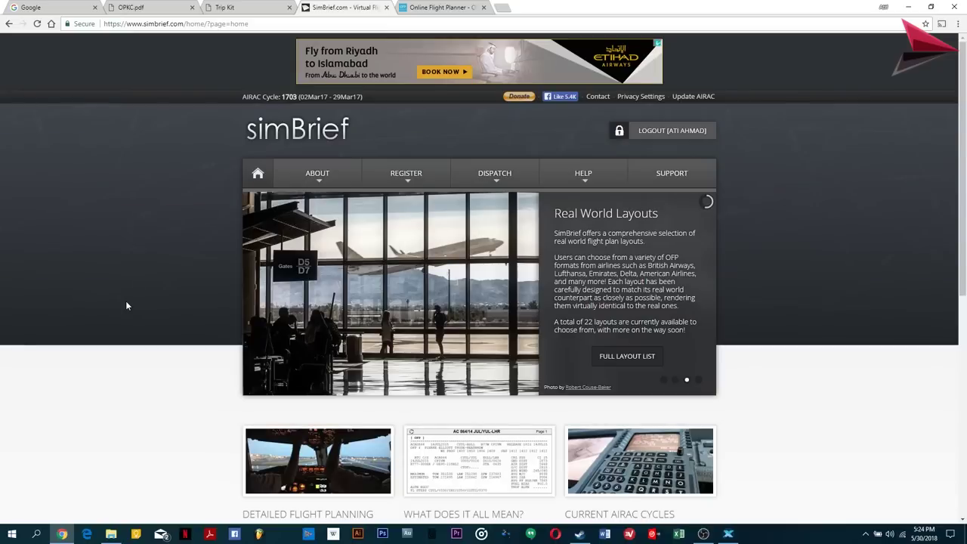